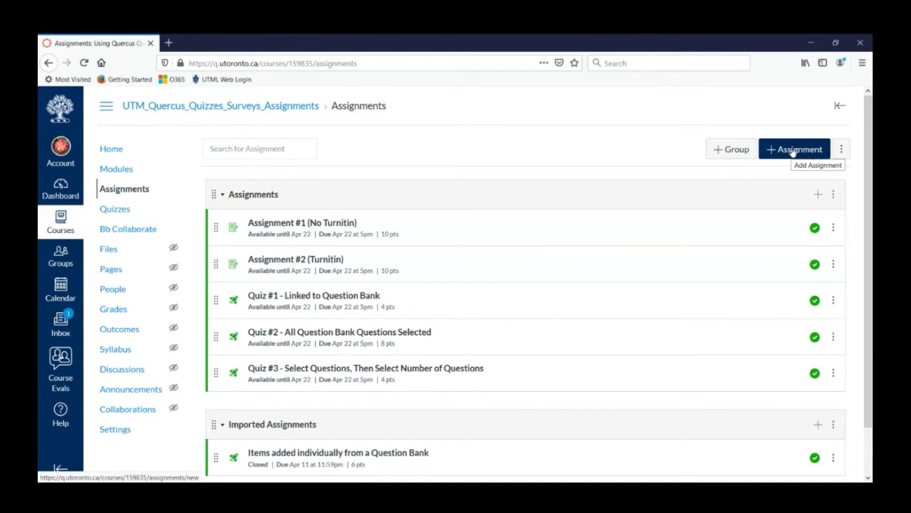
- Create a new assignment named "Assignment #3"
click(793, 151)
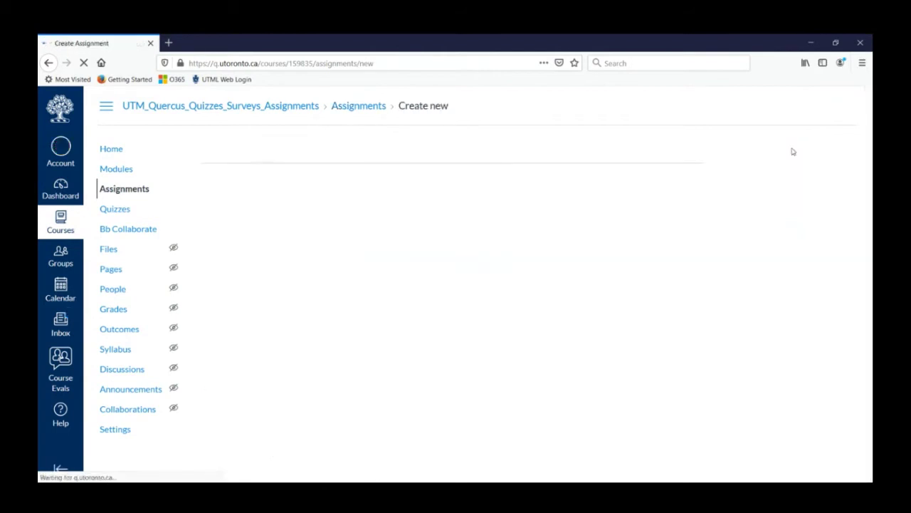
click(240, 183)
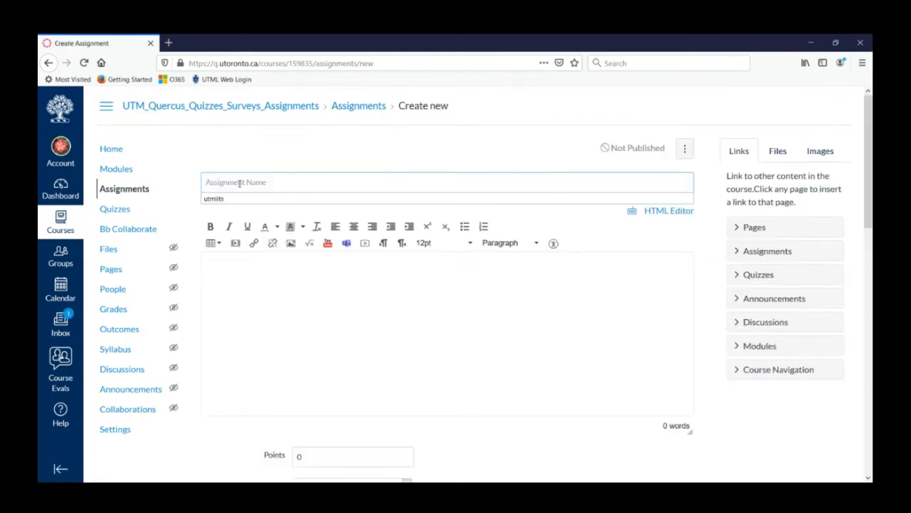
text(Assignment #)
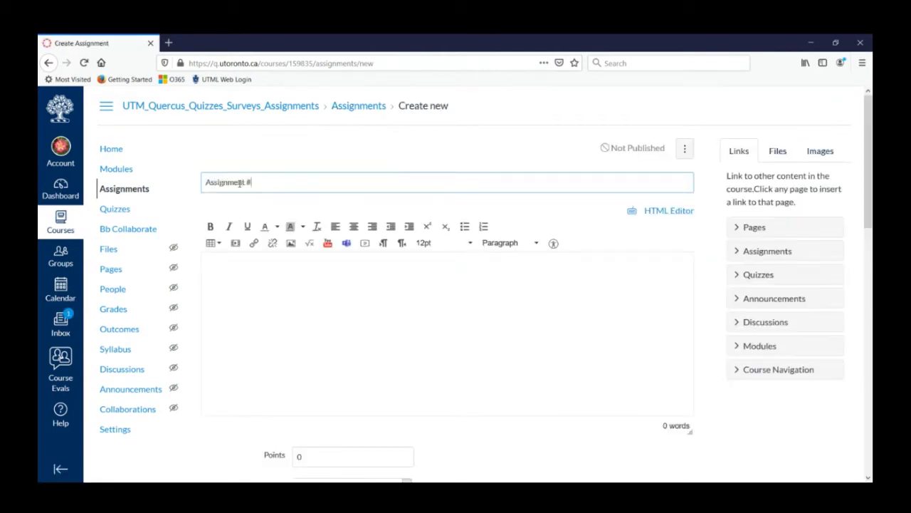
text(3)
- Enter "Assignment Instructions" as the assignment's description and list the course files available for linking
click(275, 260)
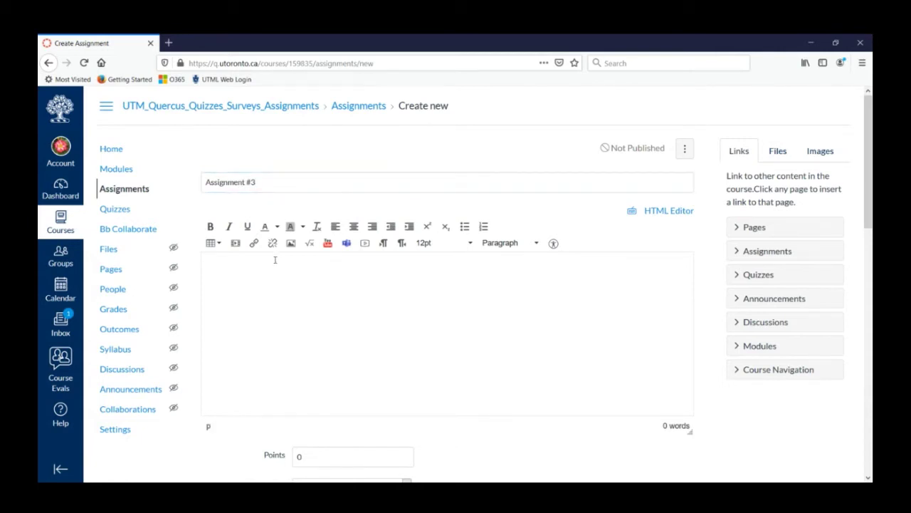
text(Assignment Instructions)
drag(316, 272, 200, 274)
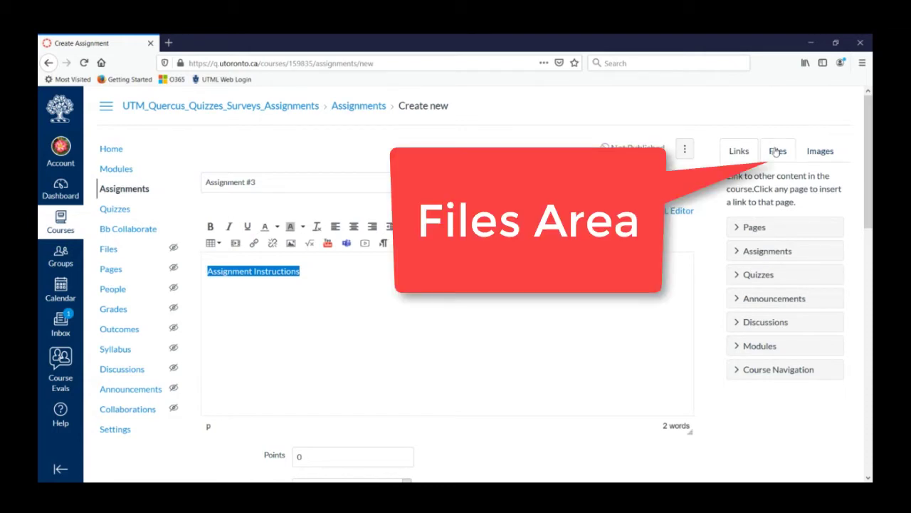
click(776, 151)
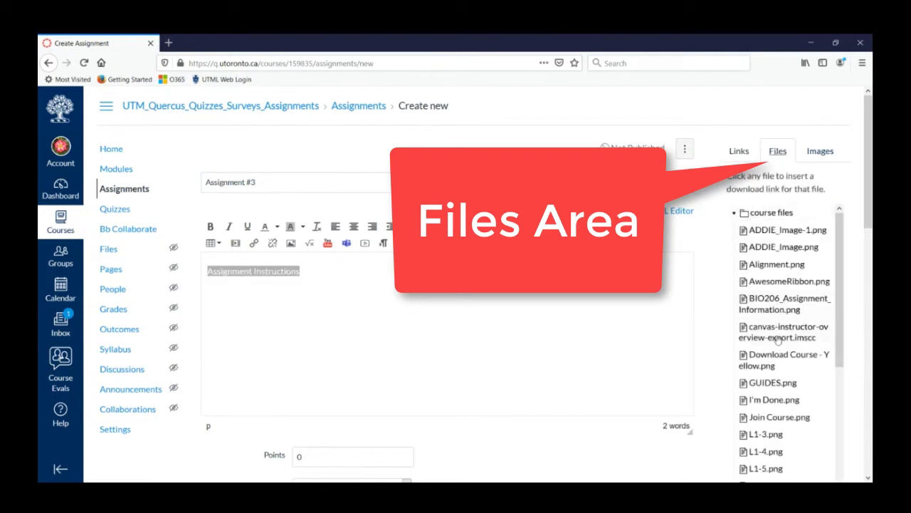
click(374, 330)
- Make the assignment worth 10 points and display its grade as Points
scroll(375, 330, down, 3)
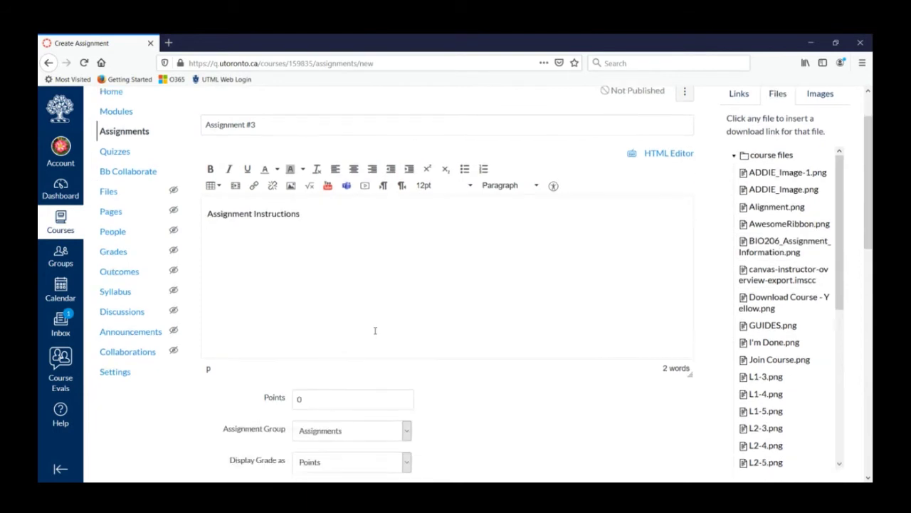
scroll(375, 332, down, 2)
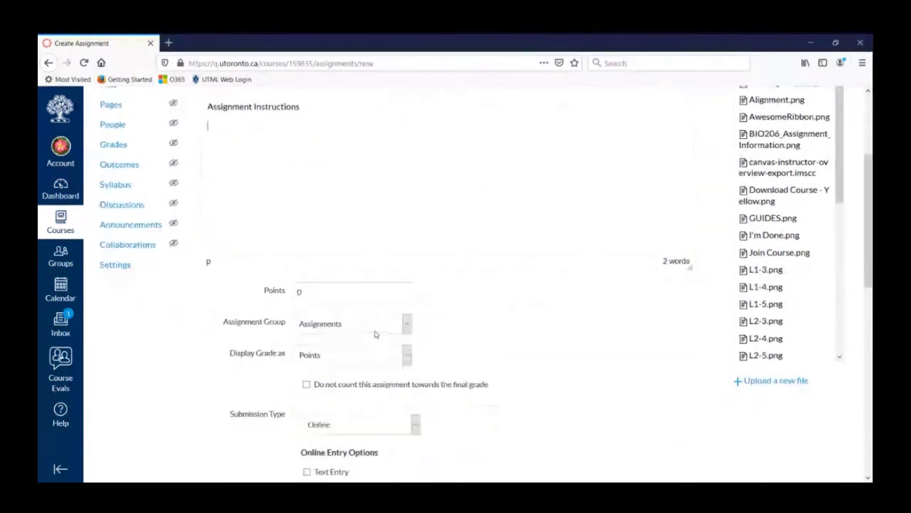
click(298, 284)
text(10)
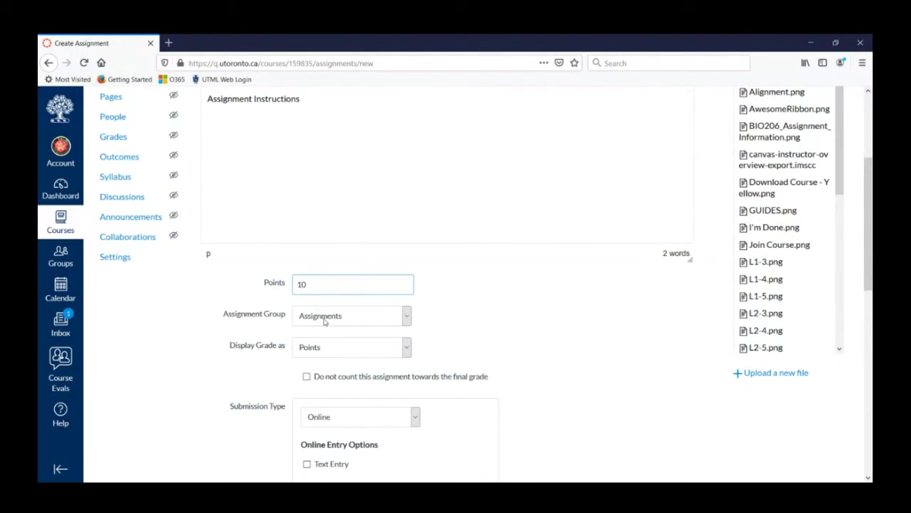
scroll(324, 321, down, 2)
click(406, 290)
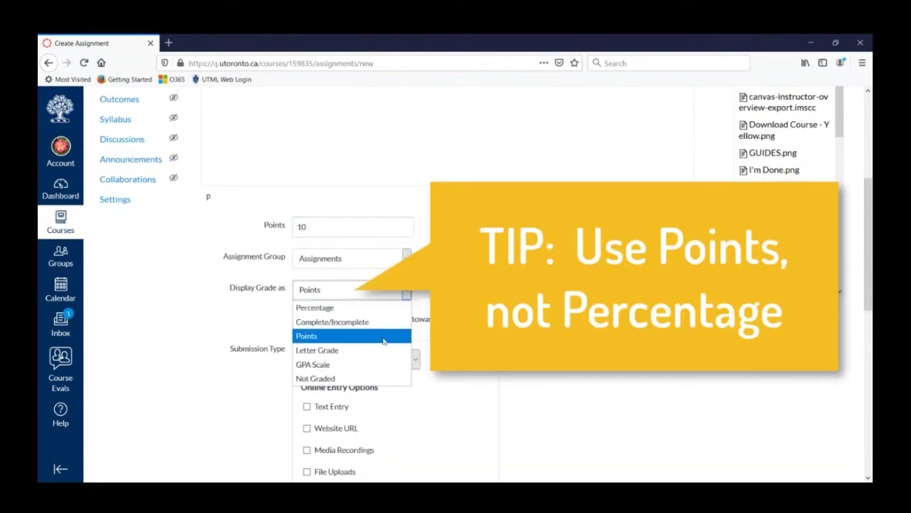
click(383, 339)
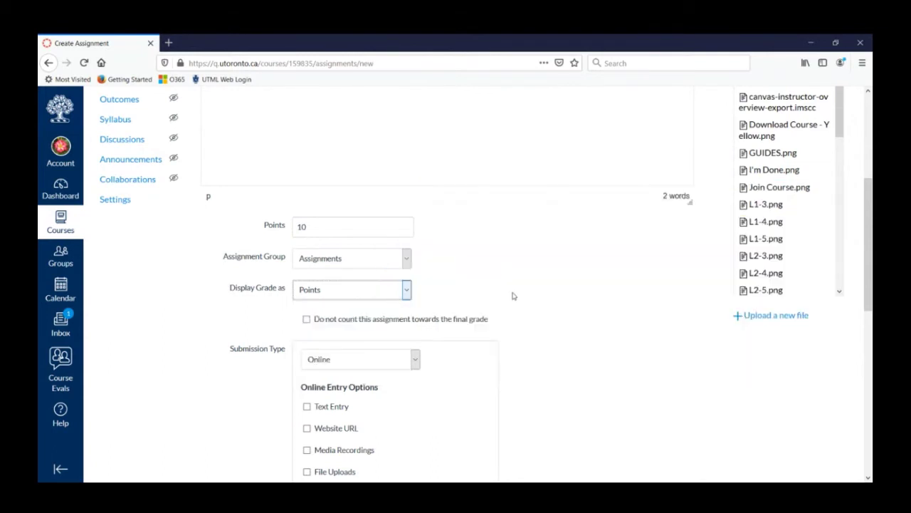
scroll(512, 296, down, 2)
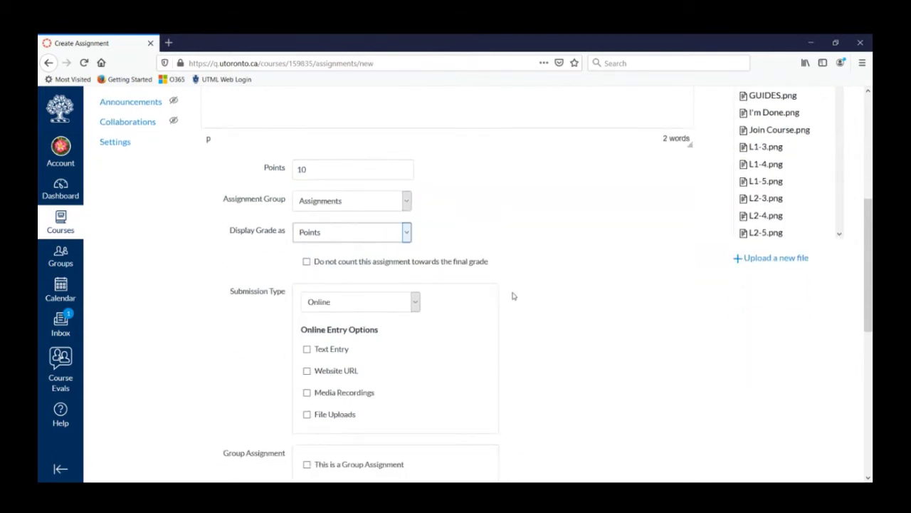
scroll(514, 296, down, 4)
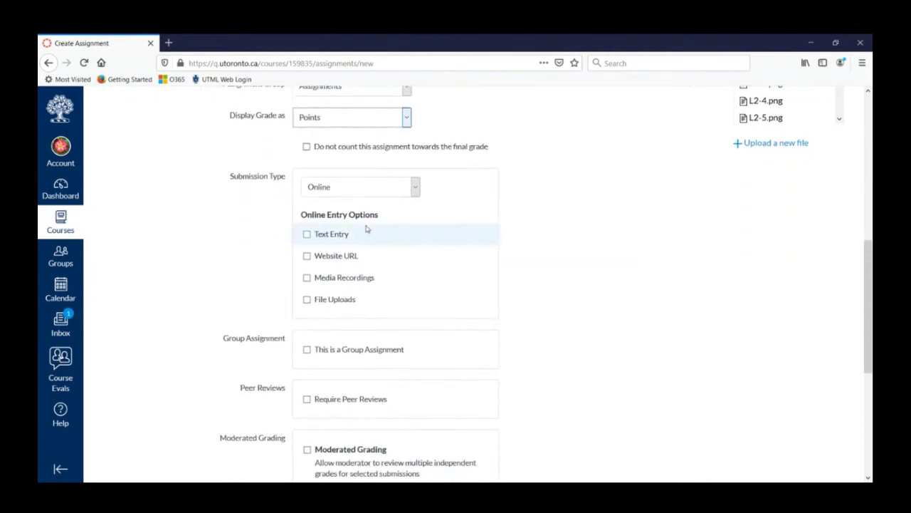
click(307, 235)
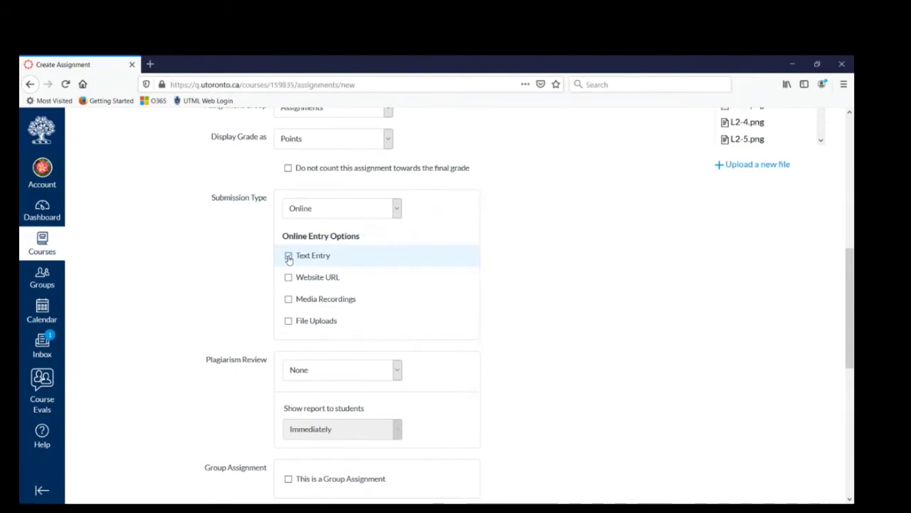
click(307, 257)
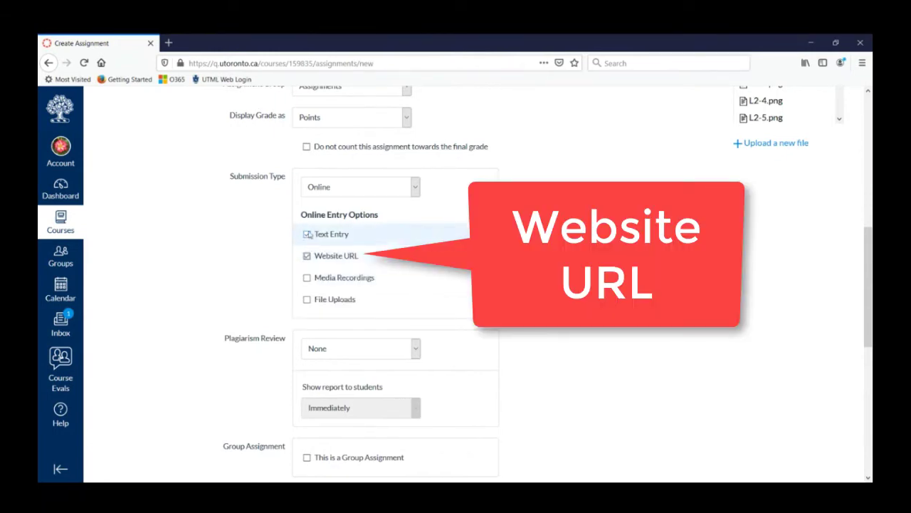
click(307, 234)
click(307, 256)
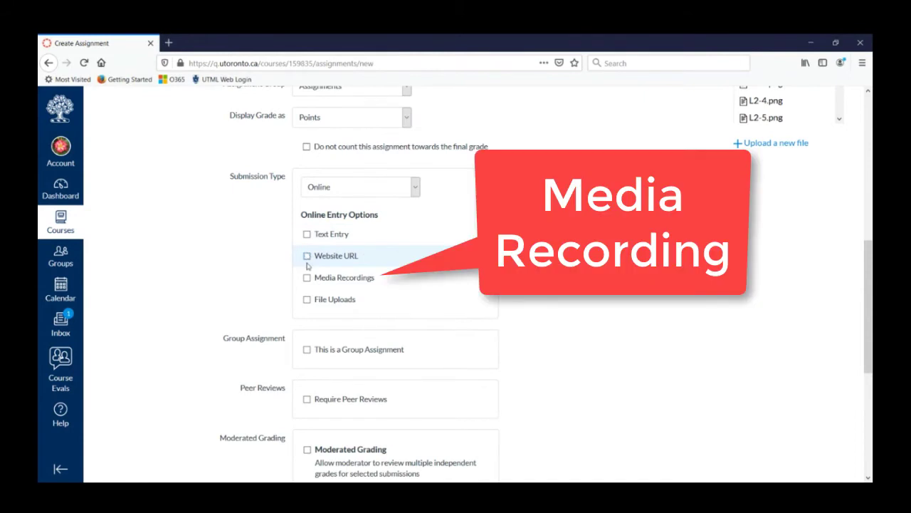
- Allow File Uploads as the only online entry option, leaving Media Recordings unselected
click(307, 278)
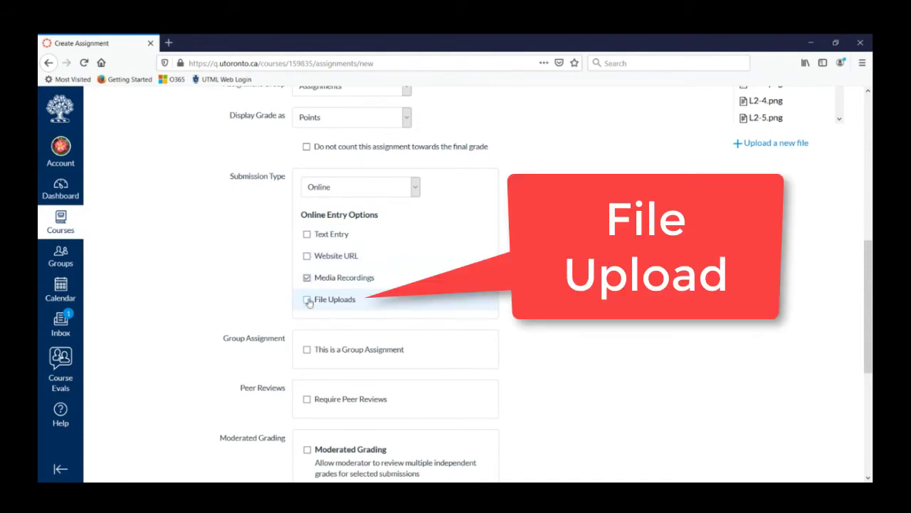
click(307, 300)
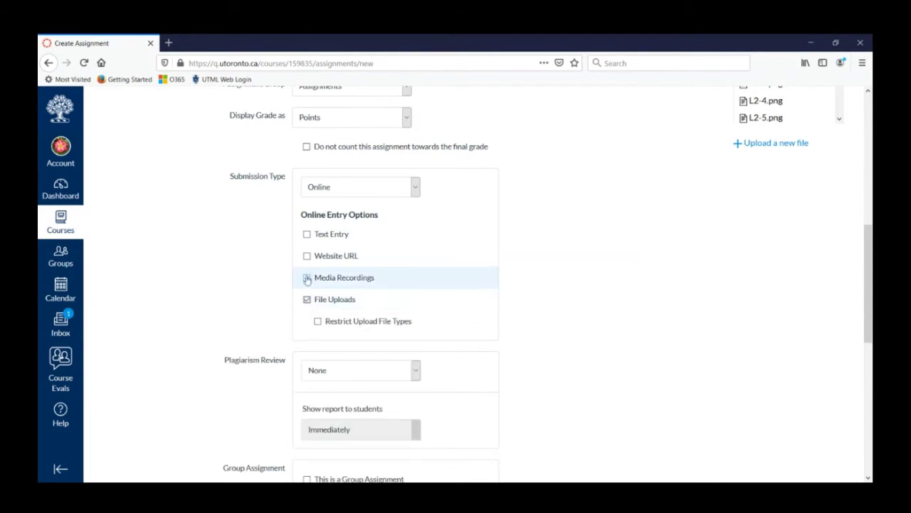
click(307, 278)
- Set the assignment's plagiarism review to Turnitin
scroll(443, 293, down, 1)
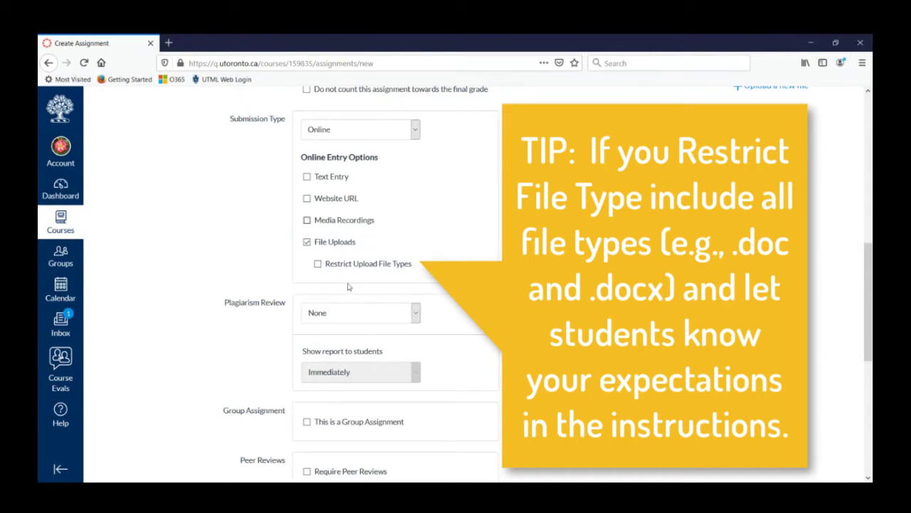
scroll(349, 288, down, 3)
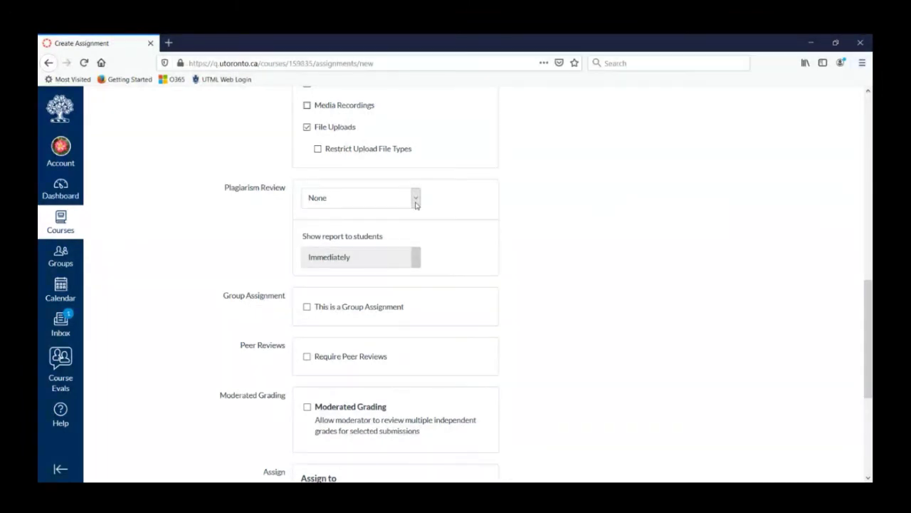
click(416, 201)
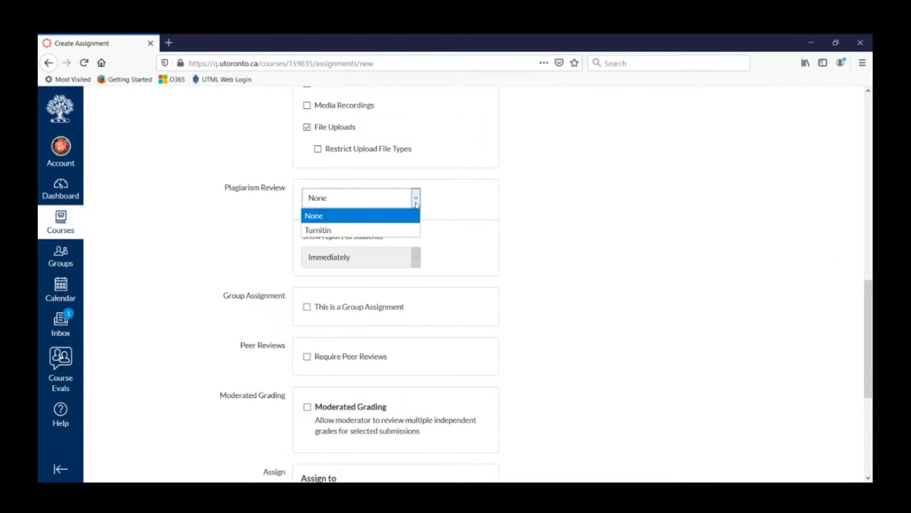
click(403, 231)
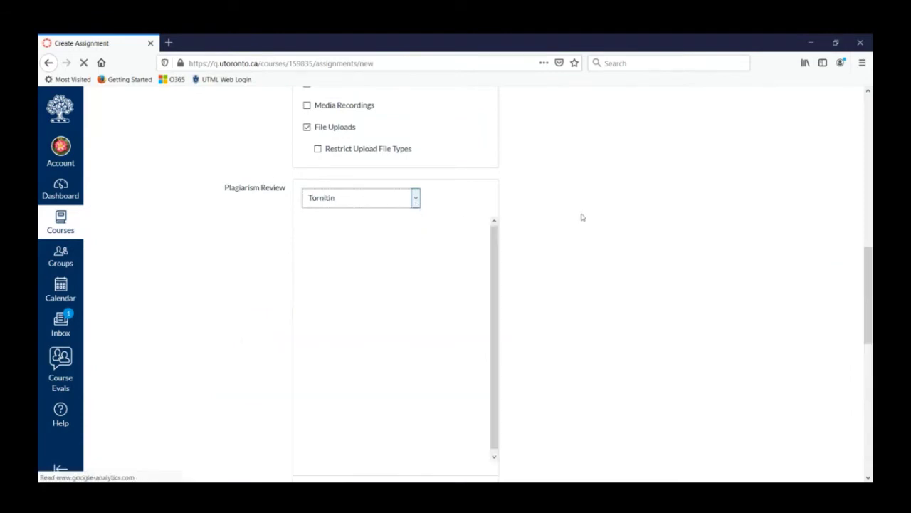
- Set the plagiarism report's visibility to students to Never
scroll(406, 199, down, 1)
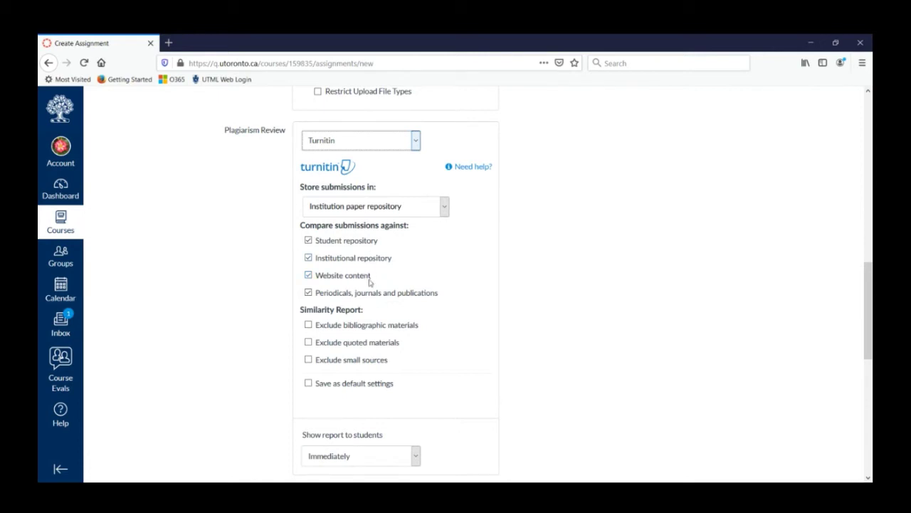
scroll(415, 296, down, 5)
click(416, 283)
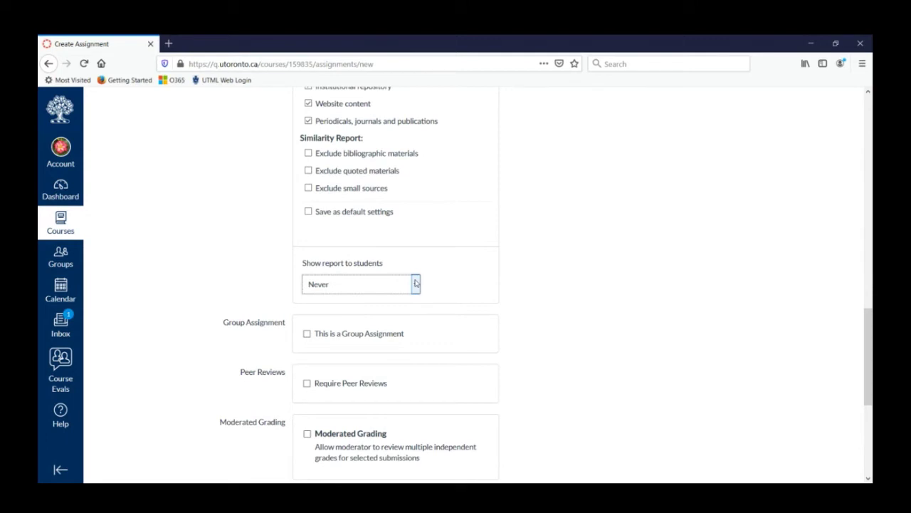
click(415, 284)
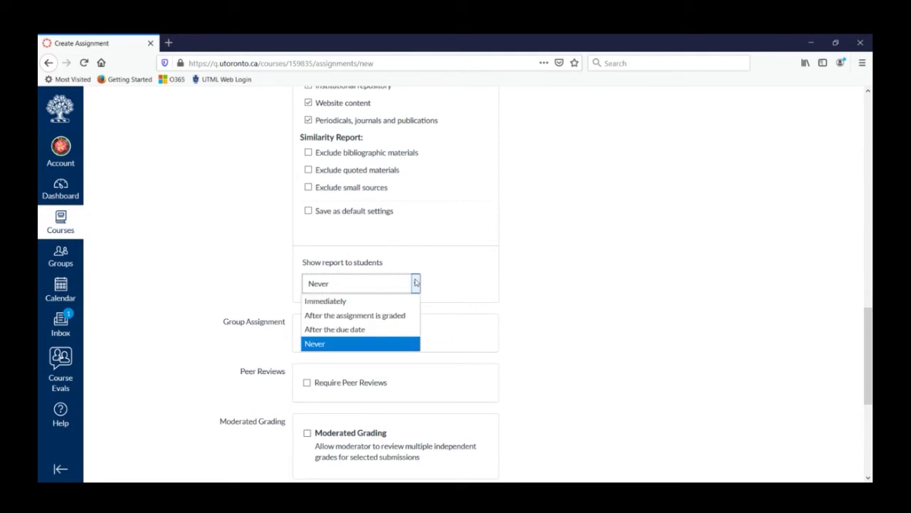
click(416, 283)
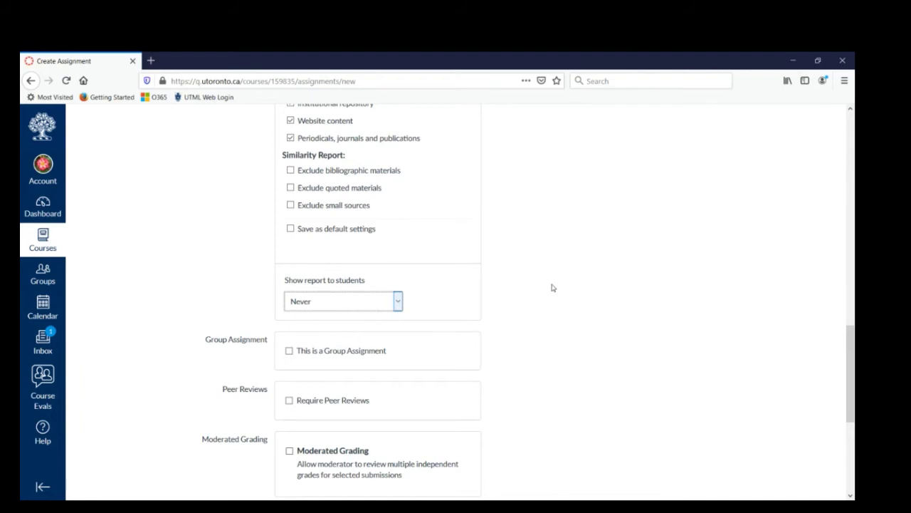
- Set the due date for Everyone to April 22, 2020 at 9:00 pm
scroll(552, 287, down, 3)
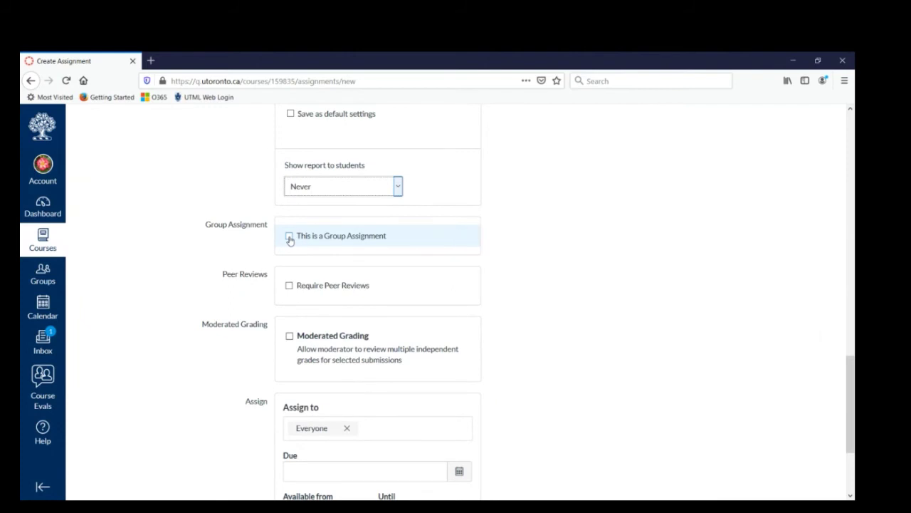
scroll(342, 263, down, 3)
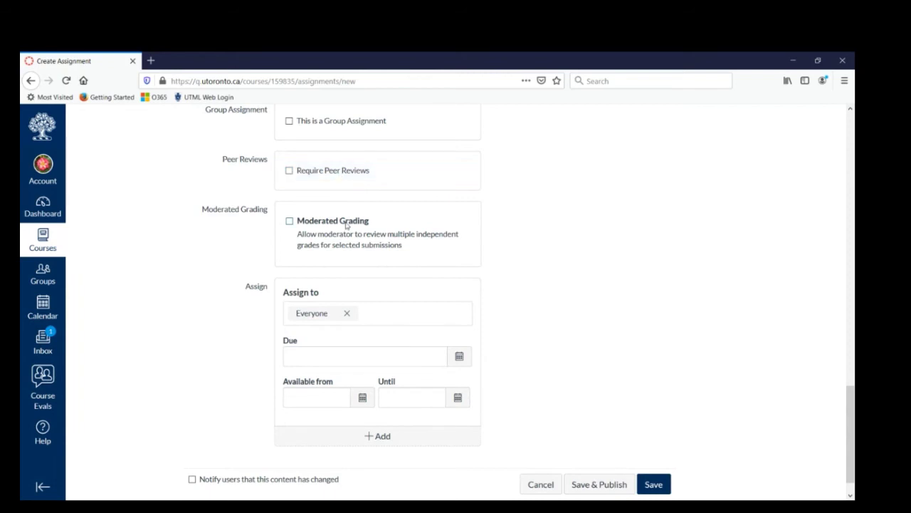
scroll(346, 226, down, 1)
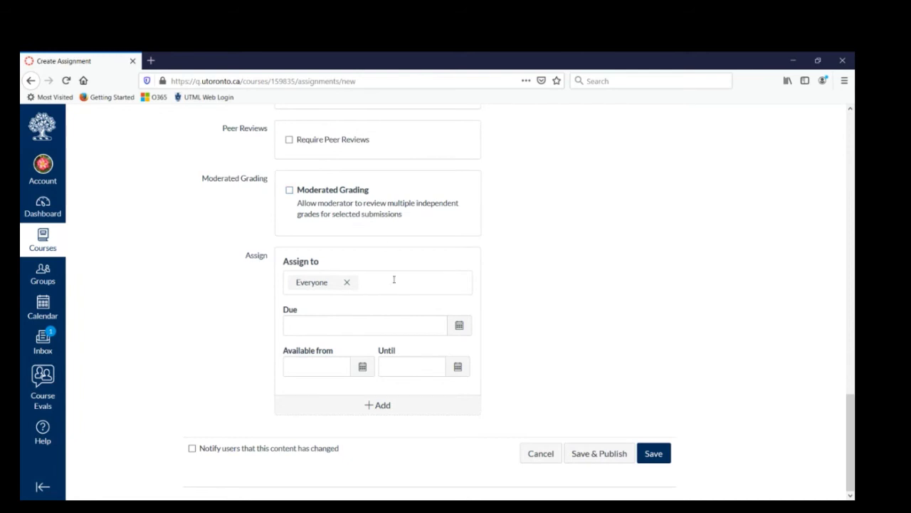
click(459, 327)
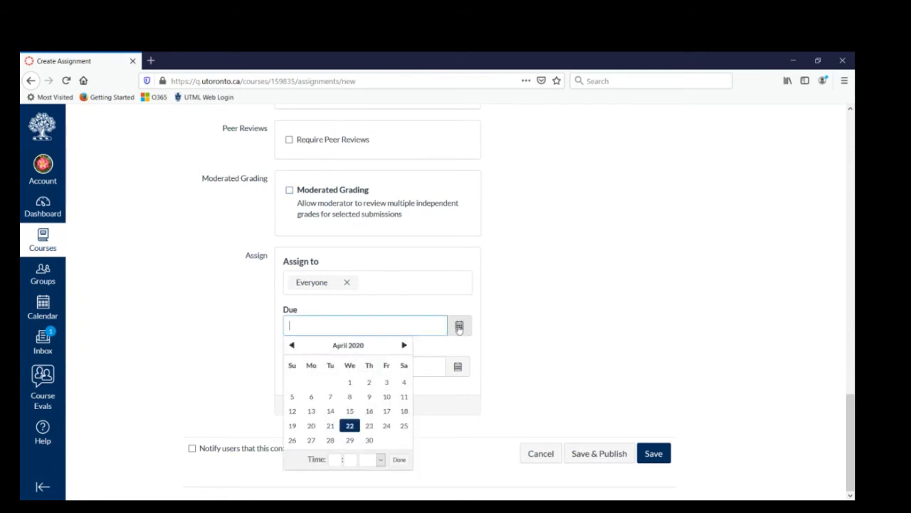
click(350, 426)
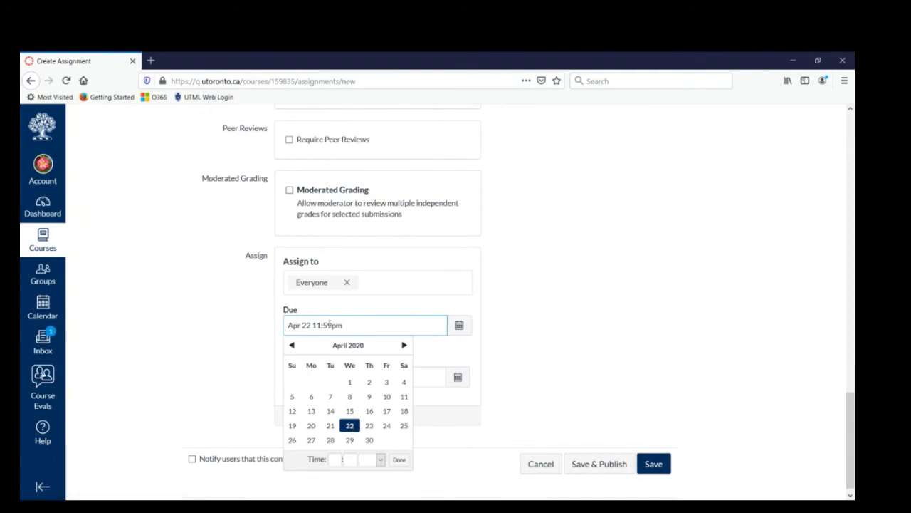
drag(343, 324, 313, 325)
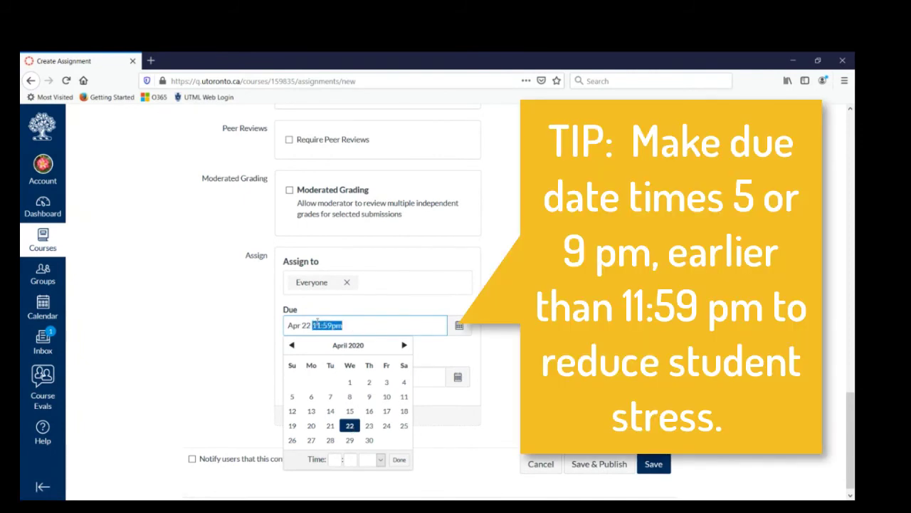
click(333, 461)
text(5)
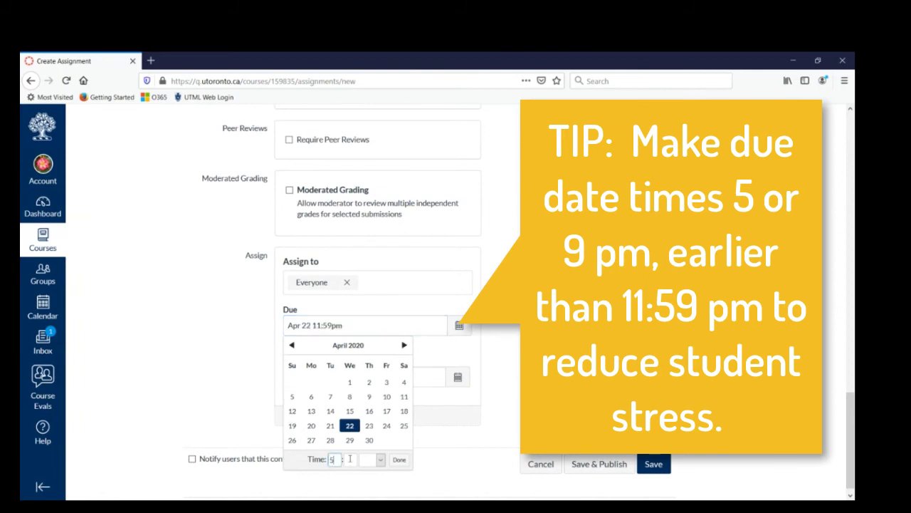
key(Tab)
click(332, 459)
text(9)
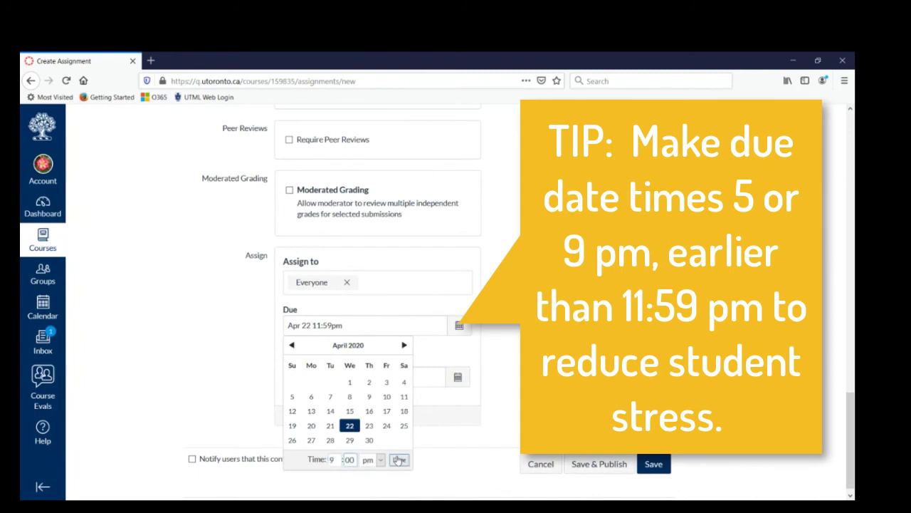
click(399, 460)
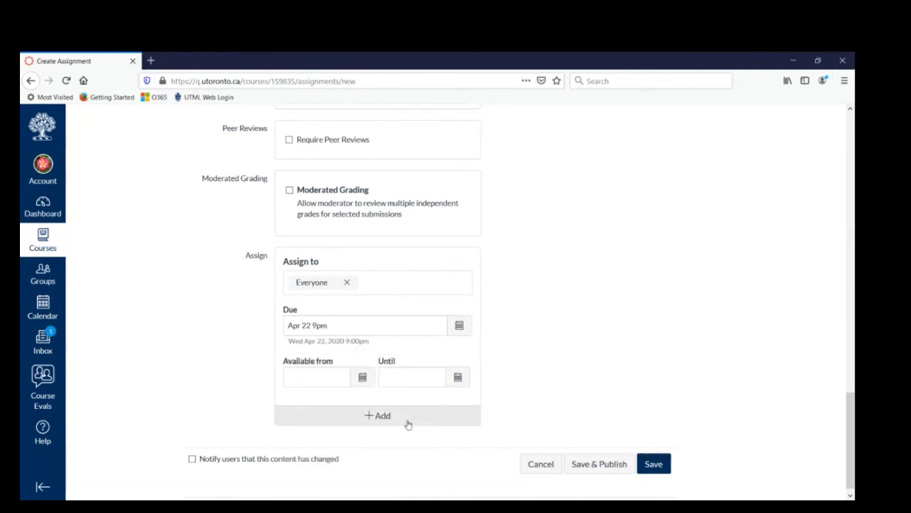
- Set the assignment's Until date for Everyone to April 22, 2020 at 9:00 pm
click(458, 377)
click(429, 355)
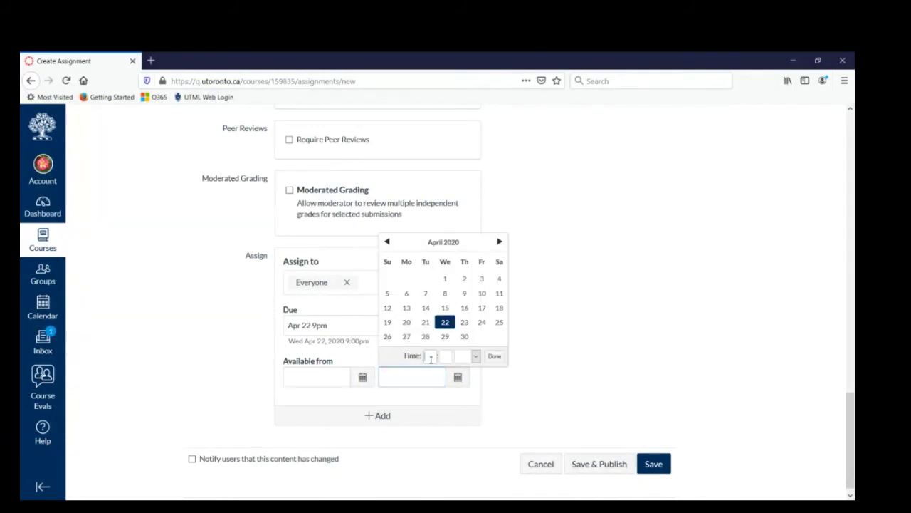
text(9)
click(447, 356)
text(00)
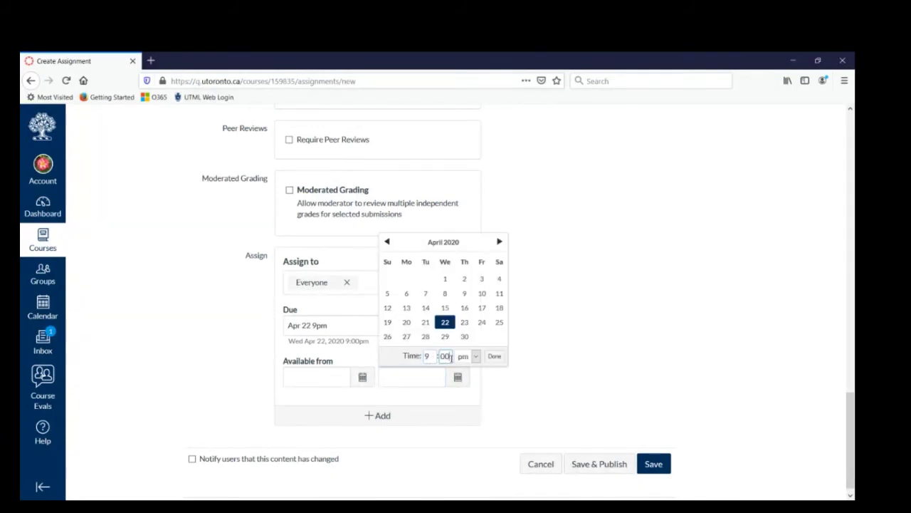
click(494, 356)
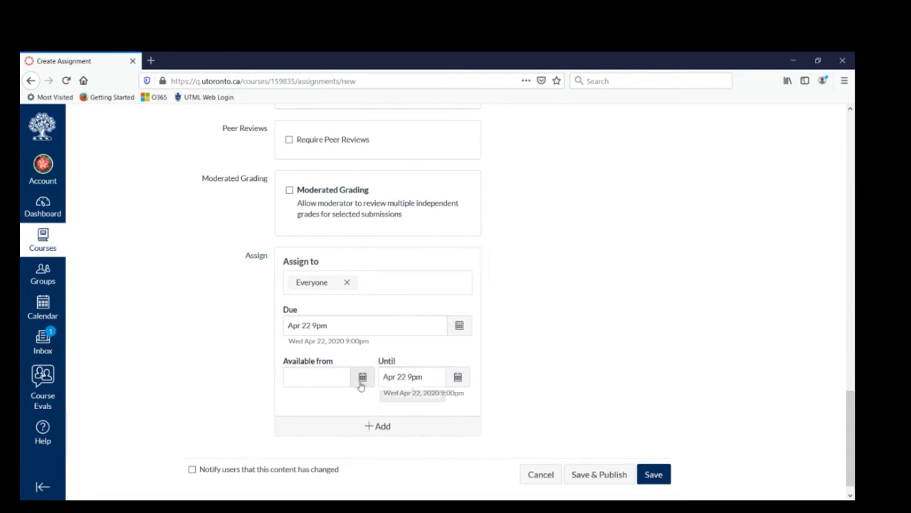
- Set the assignment's Available from date to April 22, 2020 at 12 am
click(363, 376)
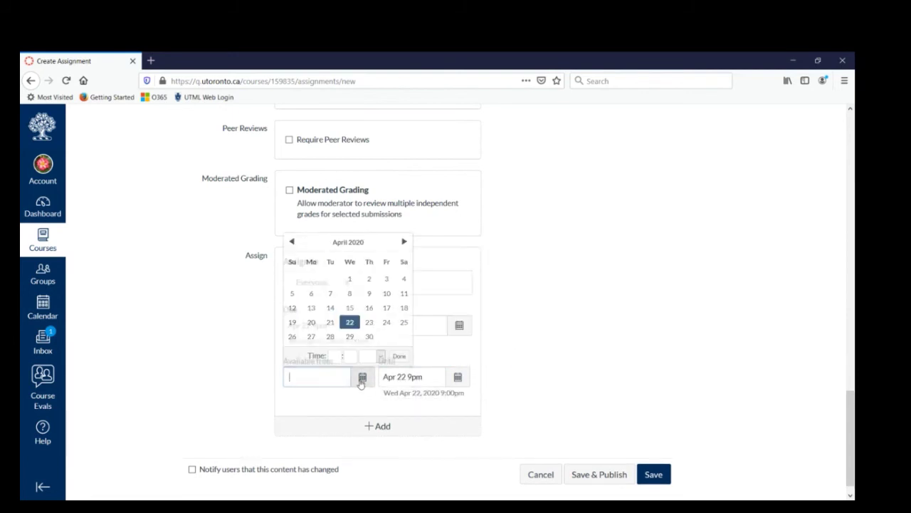
click(399, 356)
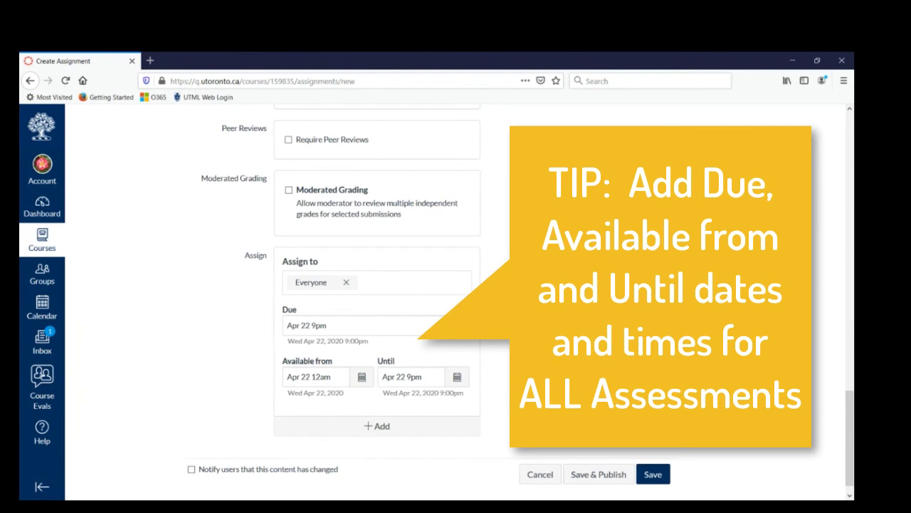
scroll(456, 285, up, 2)
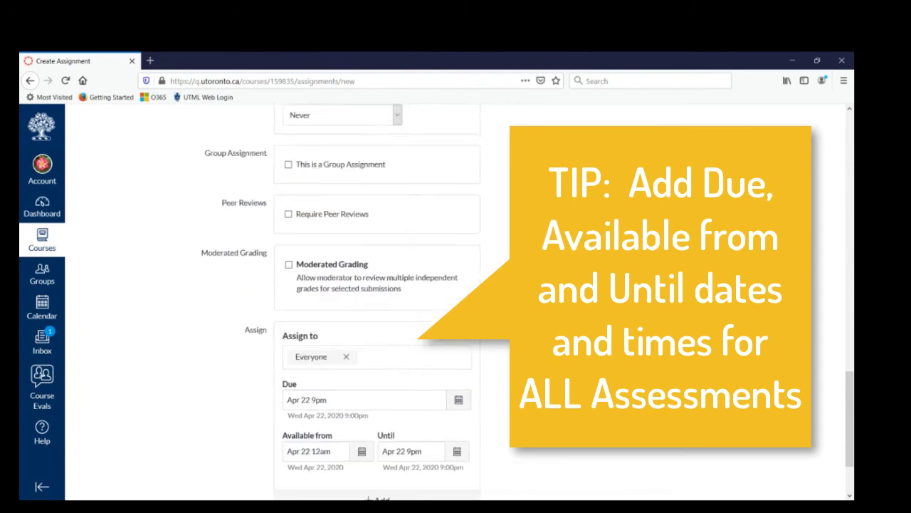
scroll(456, 285, down, 3)
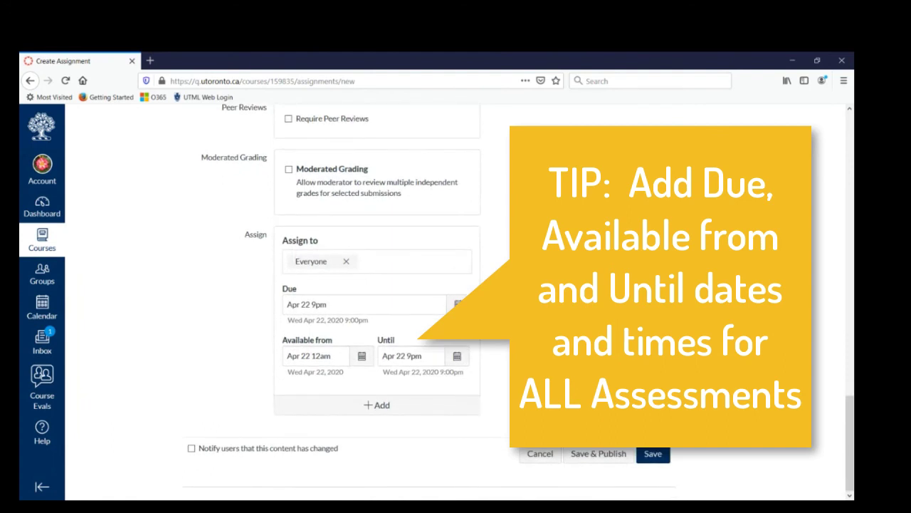